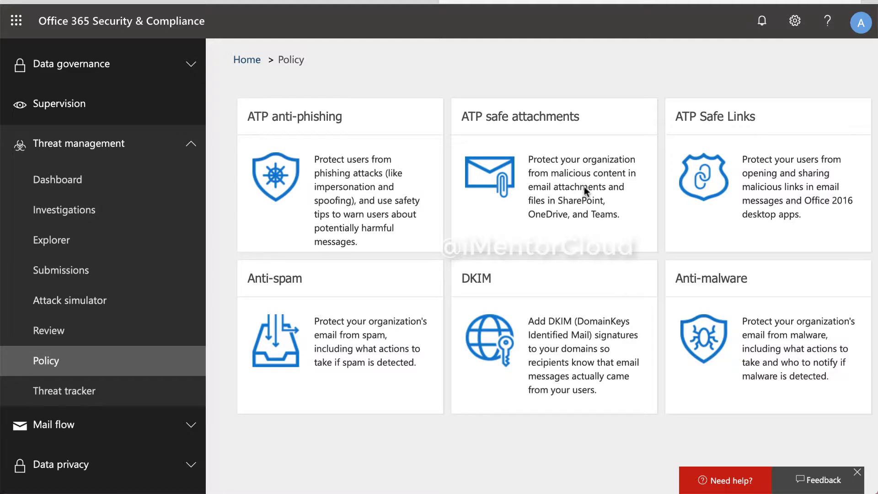
scroll(138, 213, "up", 6)
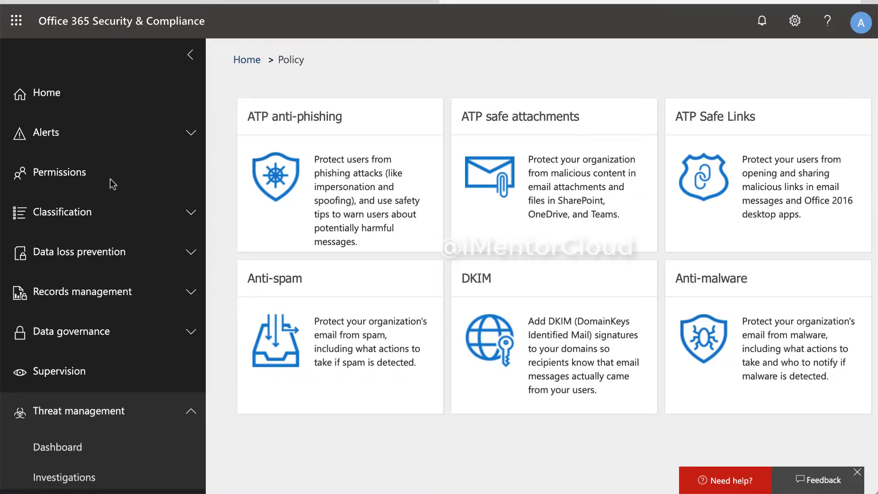
scroll(110, 179, "down", 6)
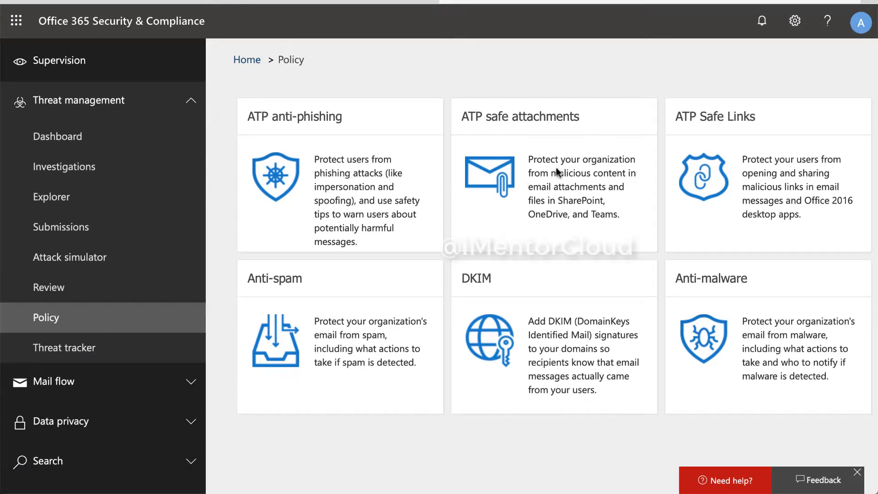
left_click(570, 208)
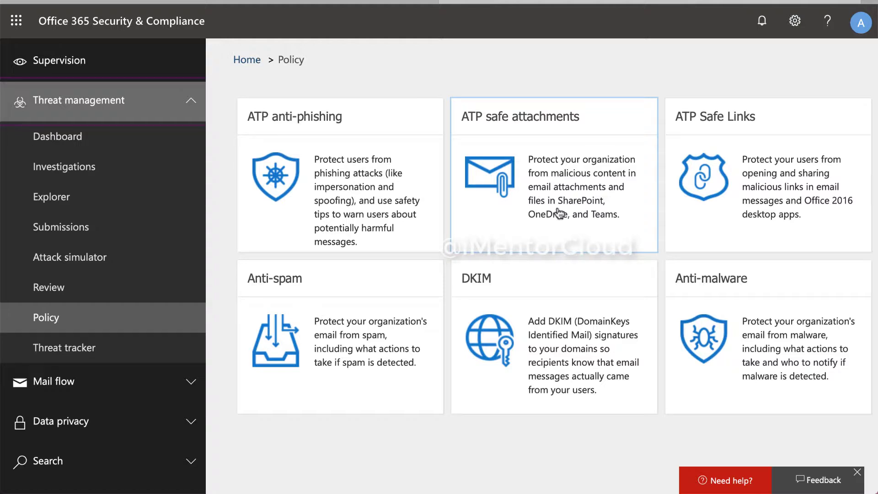
- On the Safe attachments page, turn on ATP for SharePoint, OneDrive and Microsoft Teams
left_click(586, 224)
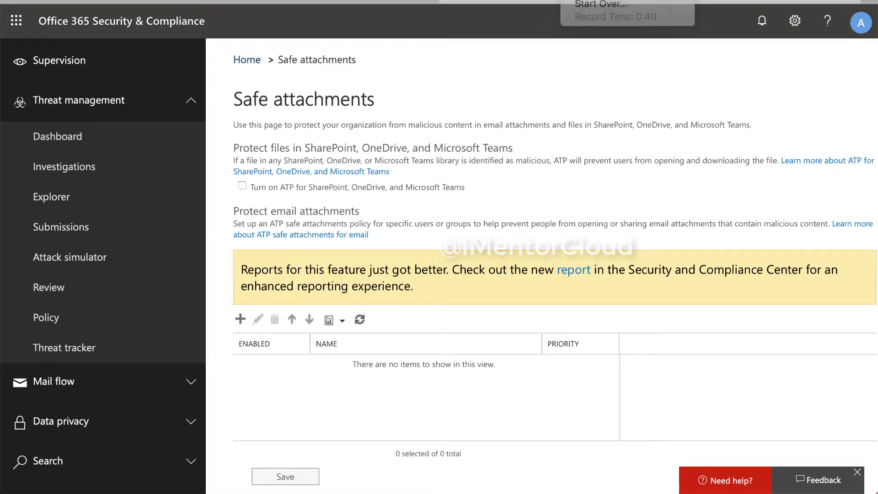
left_click(242, 186)
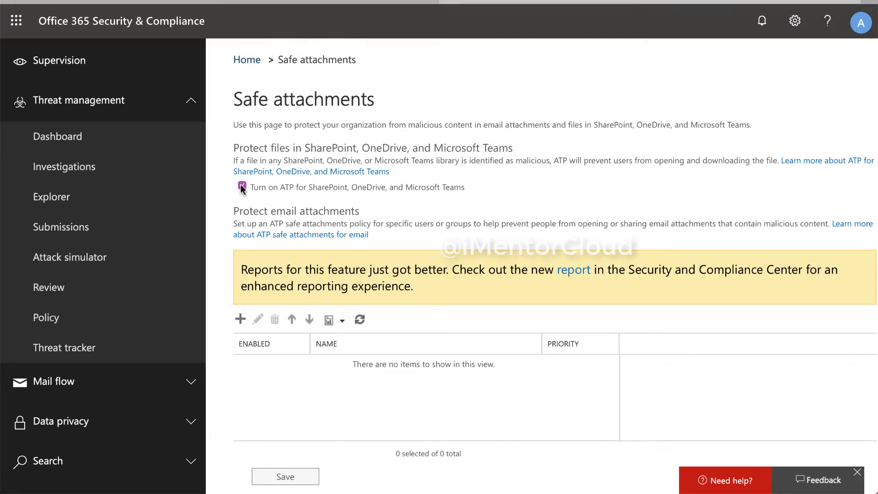
- Create a new safe attachments policy and enter 'Safe Attachment Dynamic Delivery' as its name
left_click(241, 320)
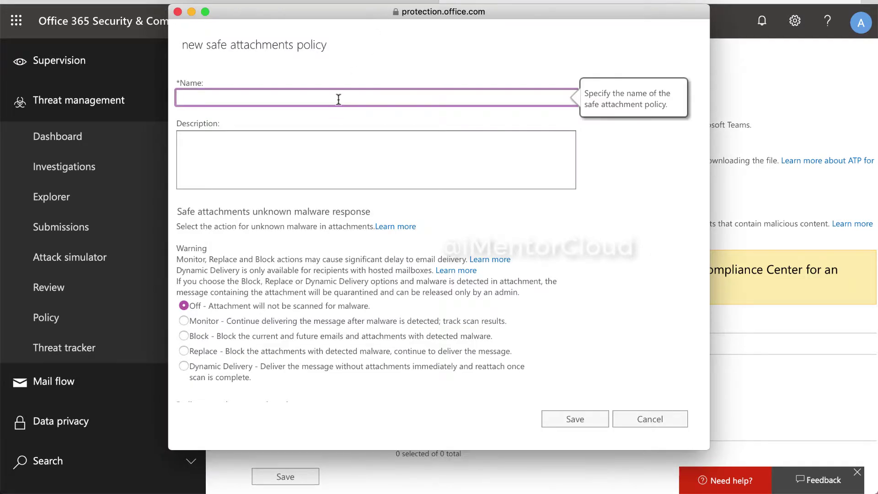
type("Safe Attachment")
mouse_move(221, 377)
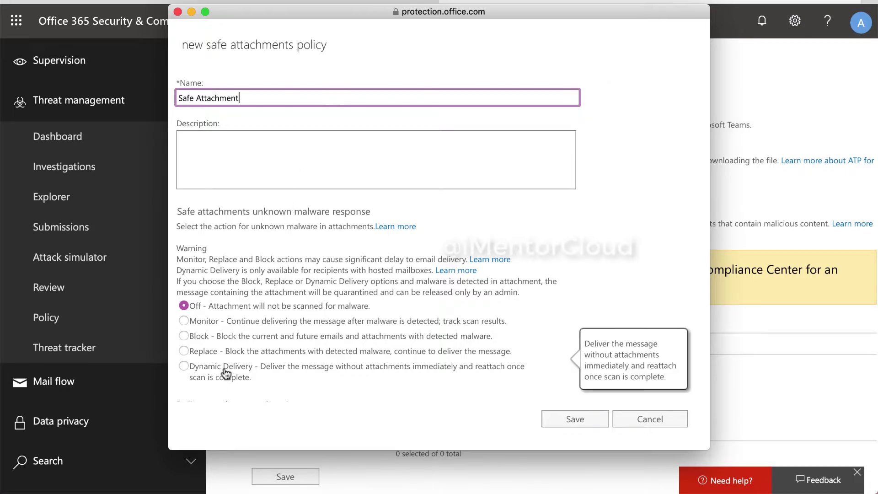
left_click(274, 97)
type("Dy")
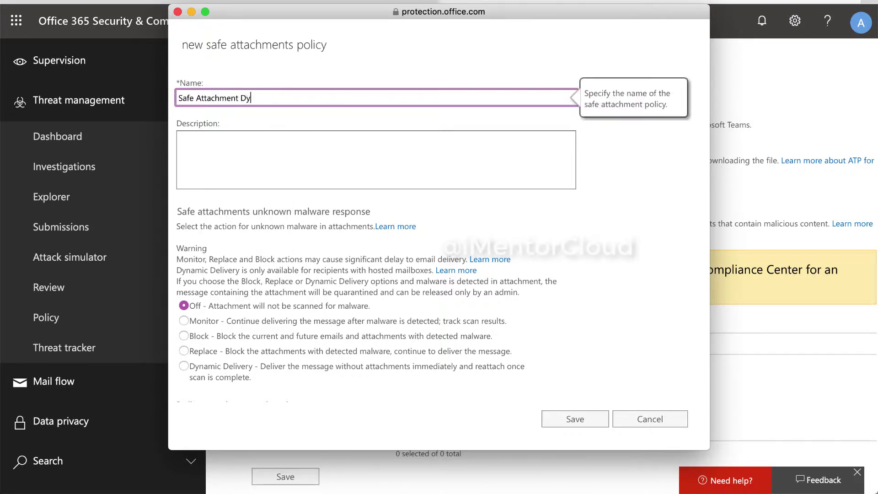
type("namic Delivery")
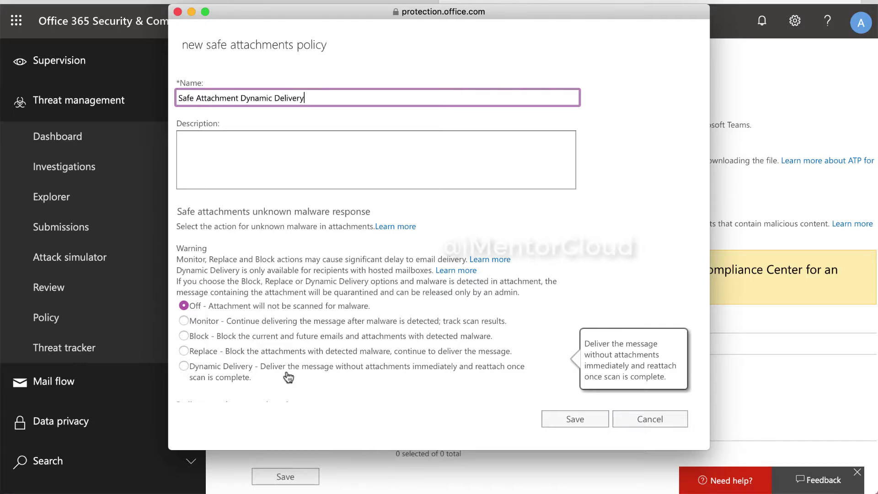
- Choose Dynamic Delivery for unknown malware and enable redirect to the chosen e-mail address
scroll(288, 376, "down", 3)
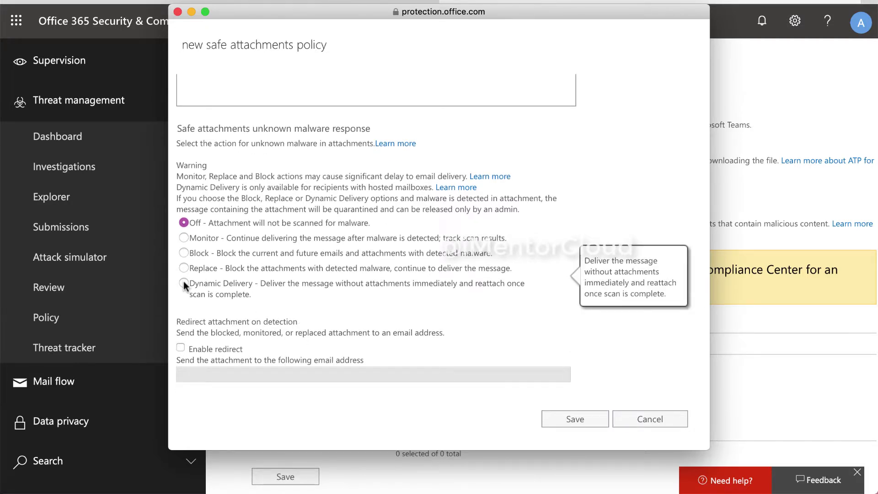
left_click(183, 283)
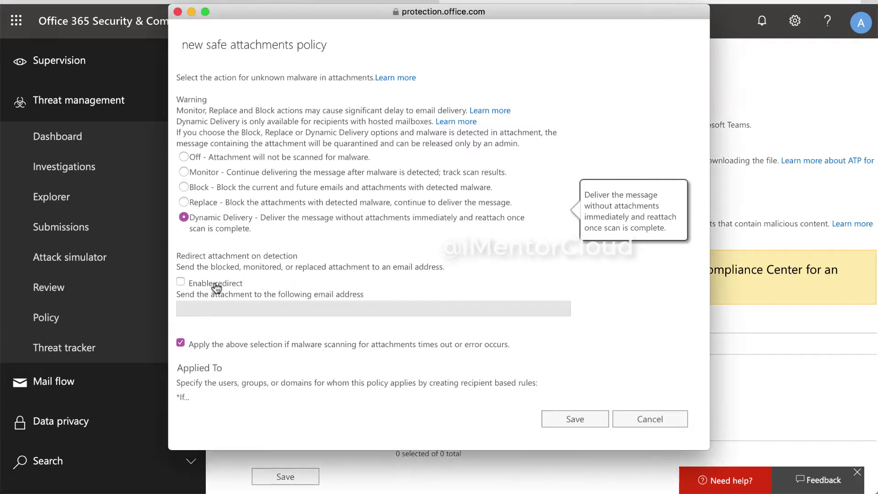
left_click(180, 281)
left_click(185, 307)
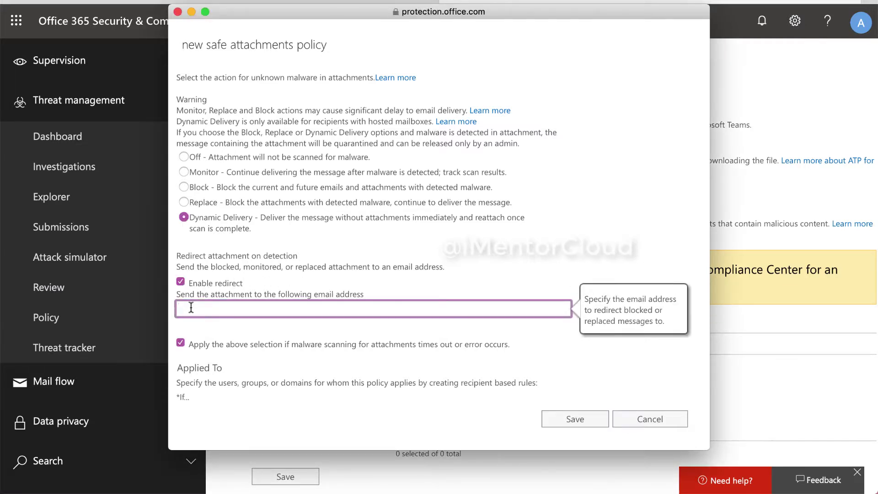
scroll(268, 361, "down", 3)
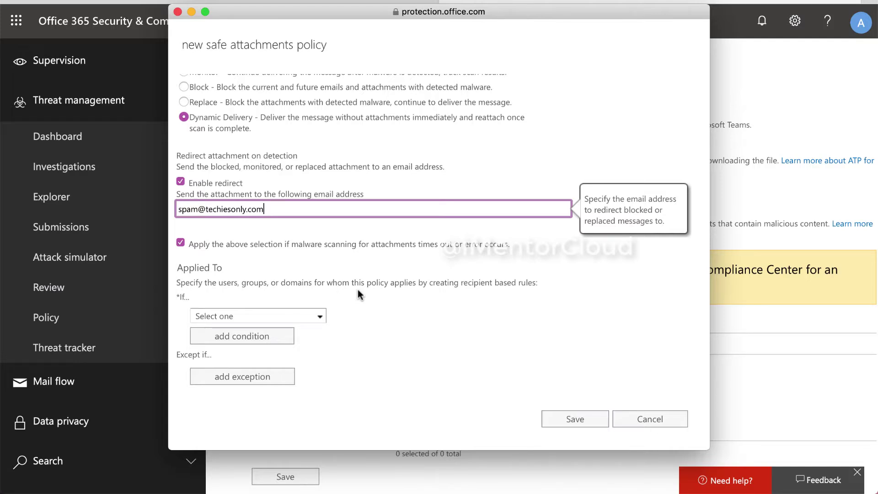
- Apply the policy when the recipient domain is cloudspecialist.info, exchangeitpro.onmicrosoft.com or techiesonly.com
left_click(567, 0)
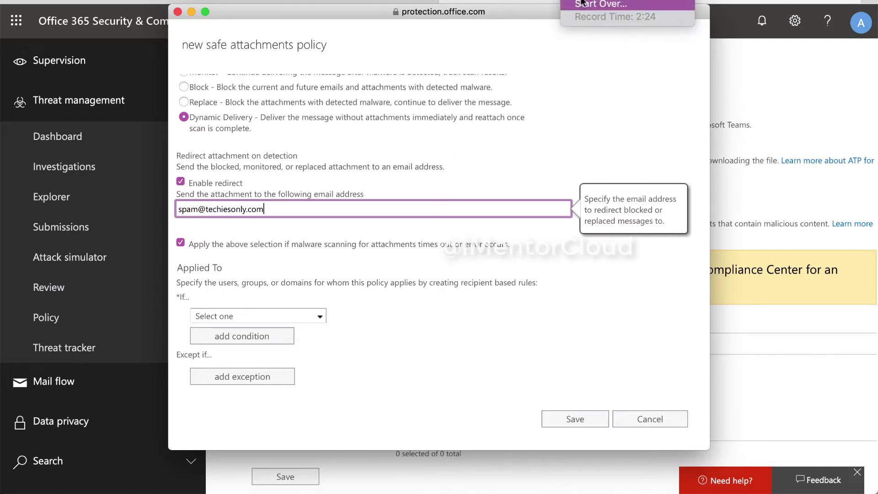
key("Escape")
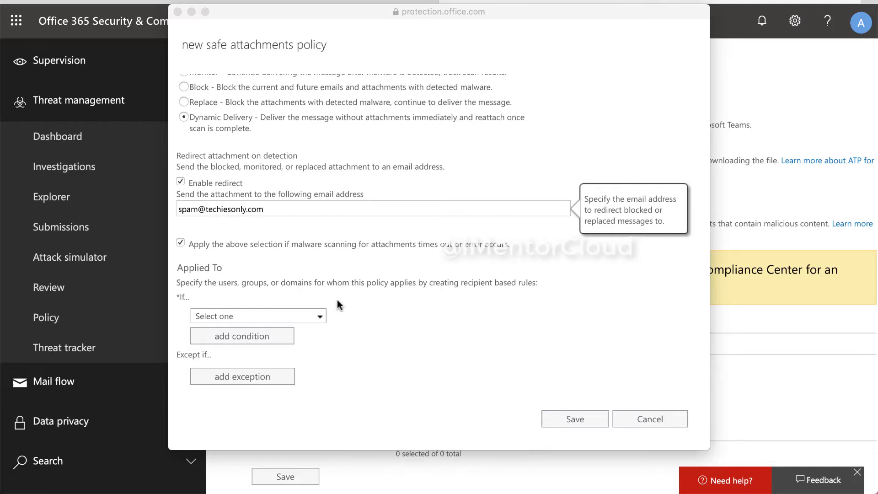
left_click(320, 316)
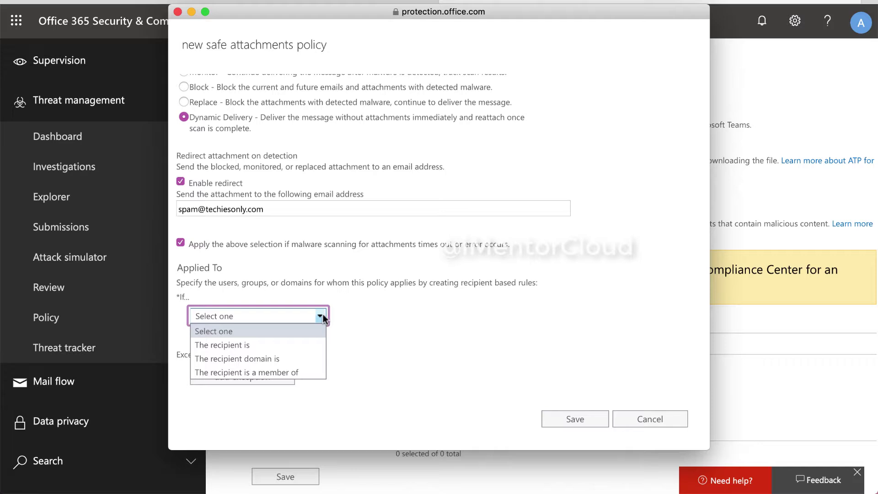
left_click(290, 358)
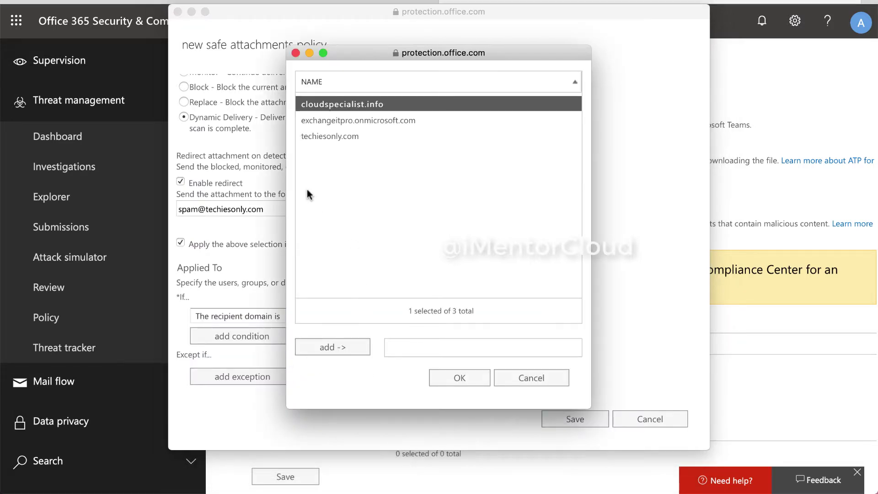
left_click(381, 123)
left_click(352, 136)
key("shift+Up")
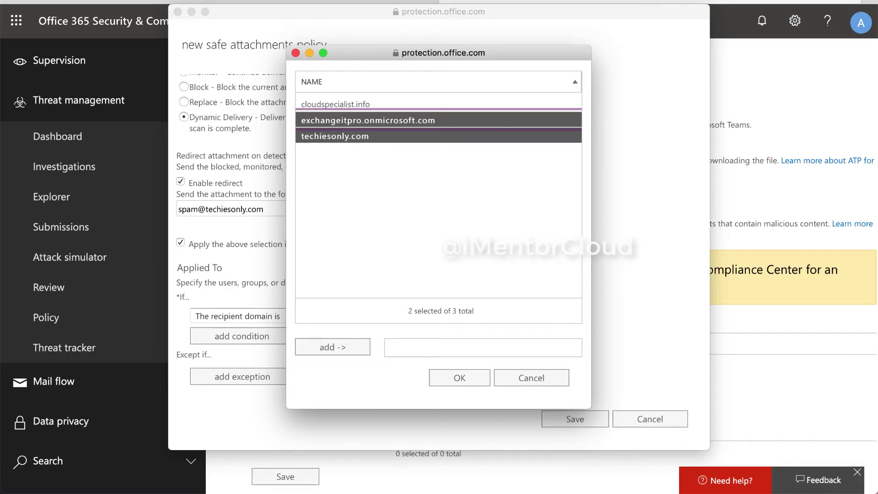
key("shift+Up")
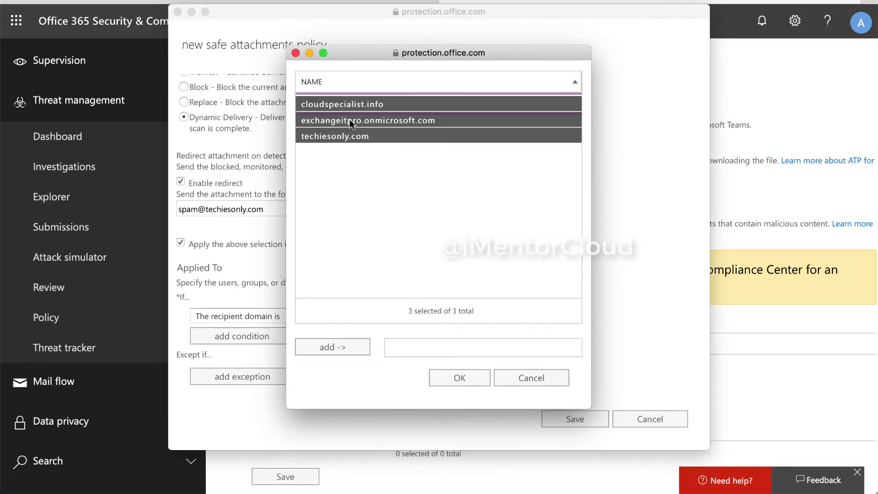
left_click(353, 355)
left_click(478, 376)
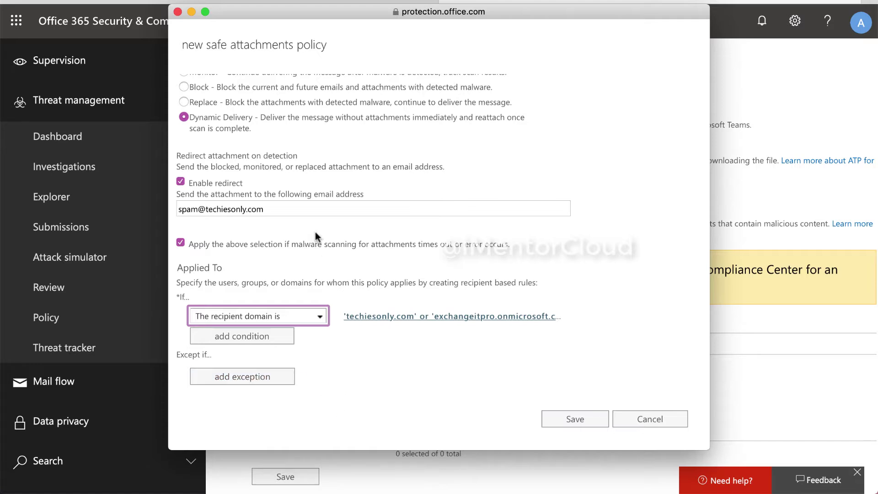
- Add two more recipient conditions, setting the second to match specific recipients
left_click(316, 262)
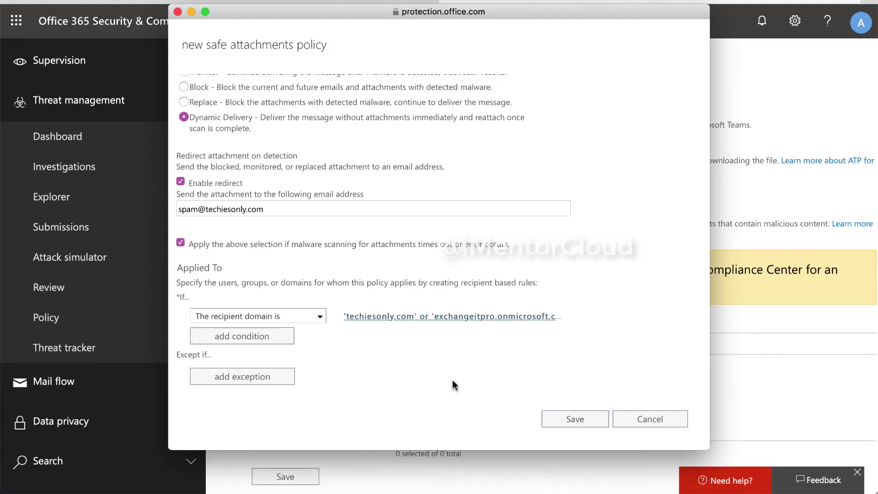
left_click(280, 337)
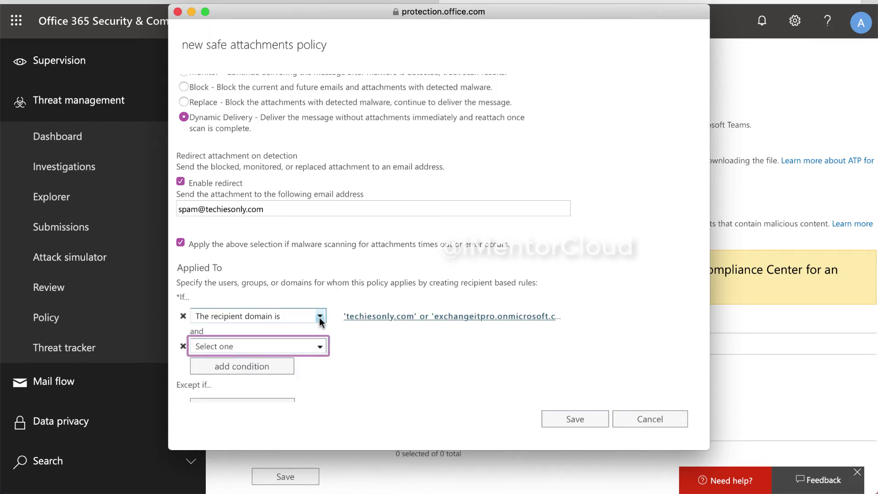
left_click(239, 367)
scroll(261, 361, "down", 2)
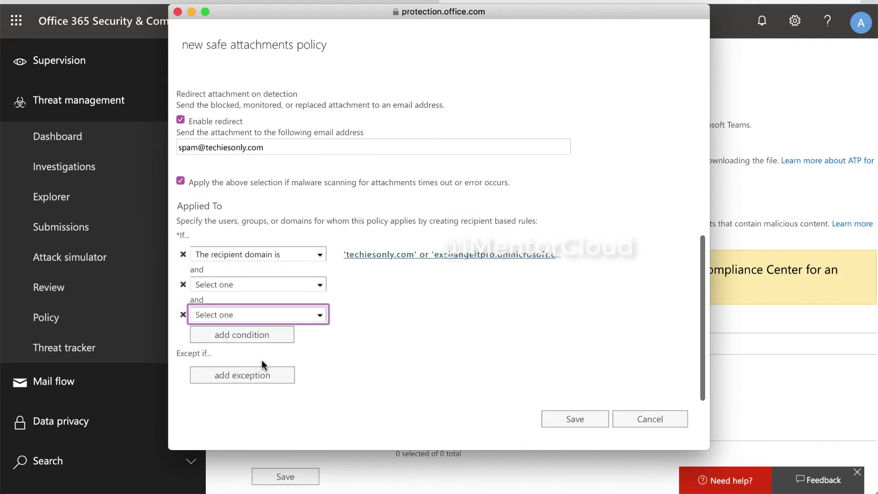
left_click(264, 284)
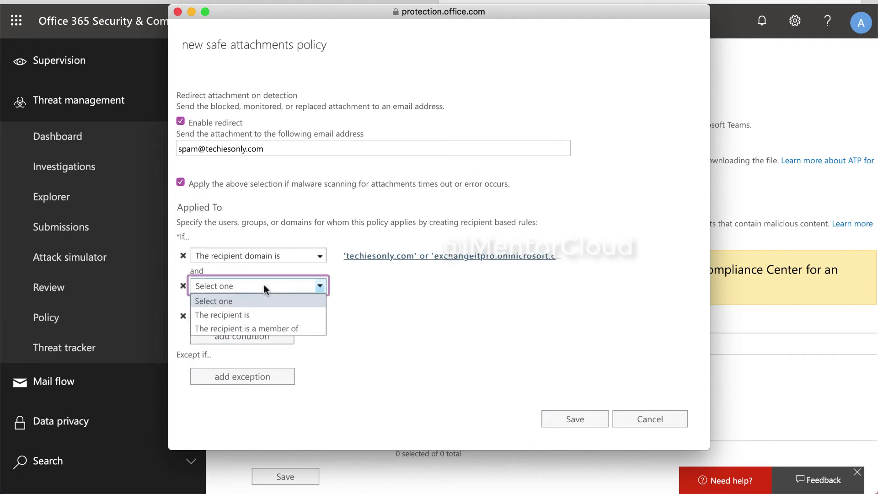
left_click(275, 315)
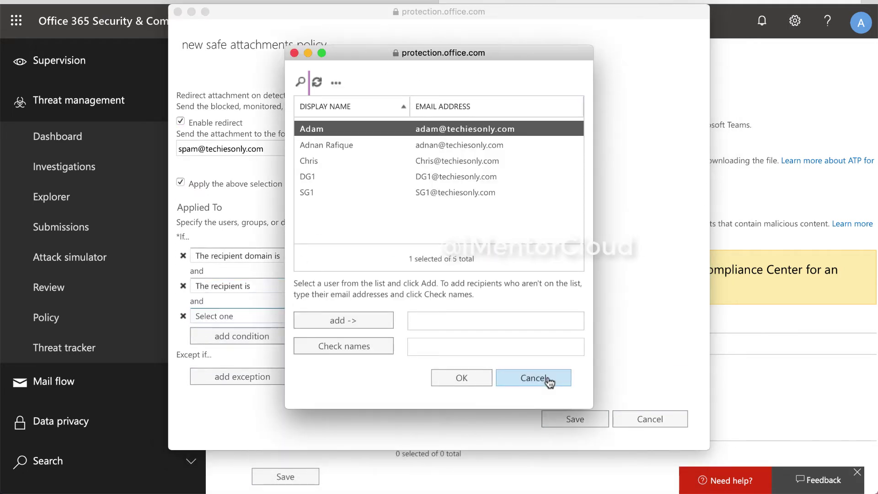
- Remove the extra conditions, keeping only the recipient-domain rule, and save the policy
left_click(533, 377)
left_click(275, 286)
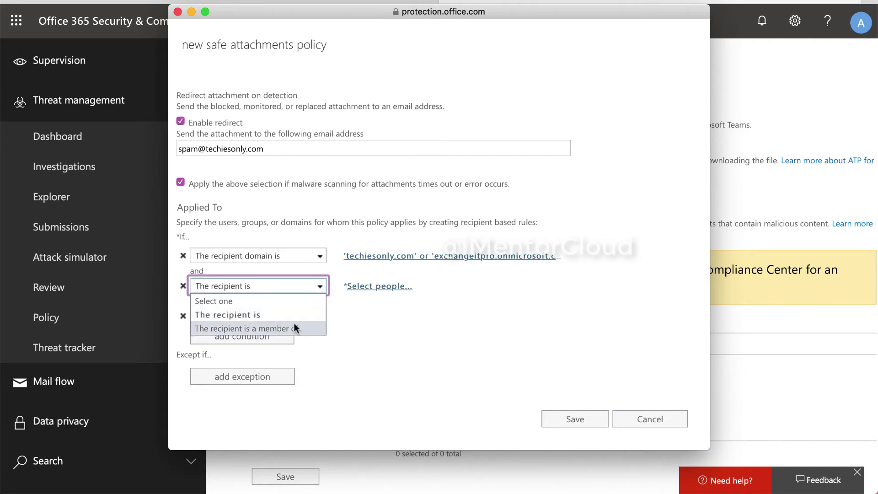
left_click(334, 331)
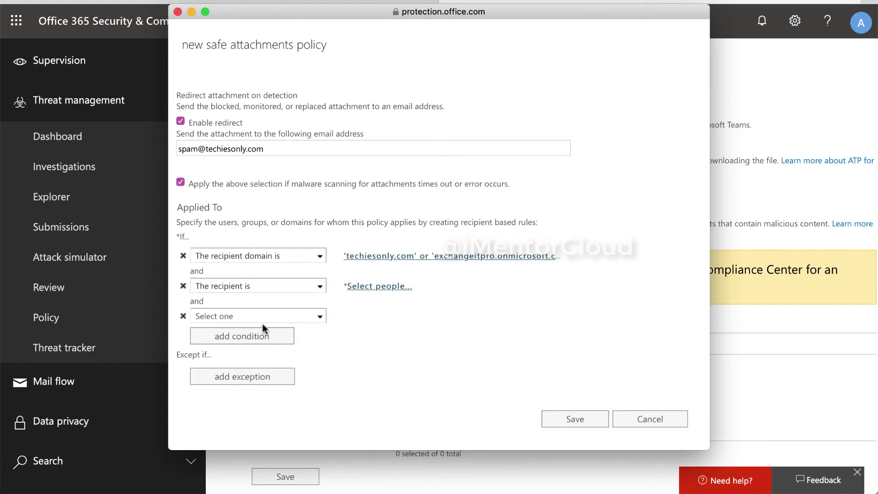
left_click(182, 315)
left_click(183, 315)
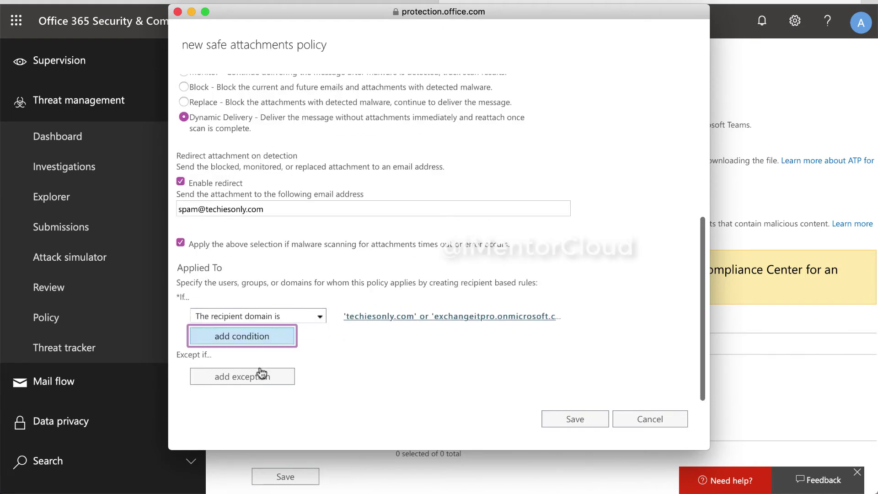
left_click(558, 420)
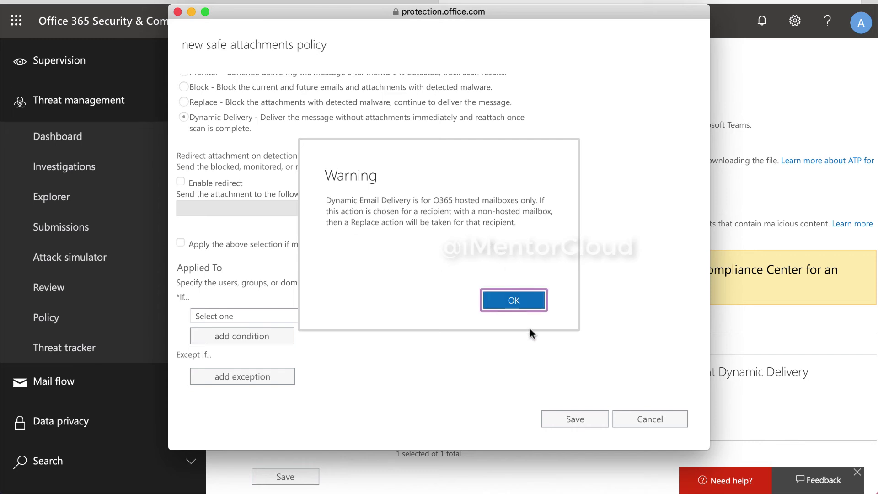
- Dismiss the Dynamic Delivery warning and refresh to confirm the policy is enabled at priority 0
left_click(501, 308)
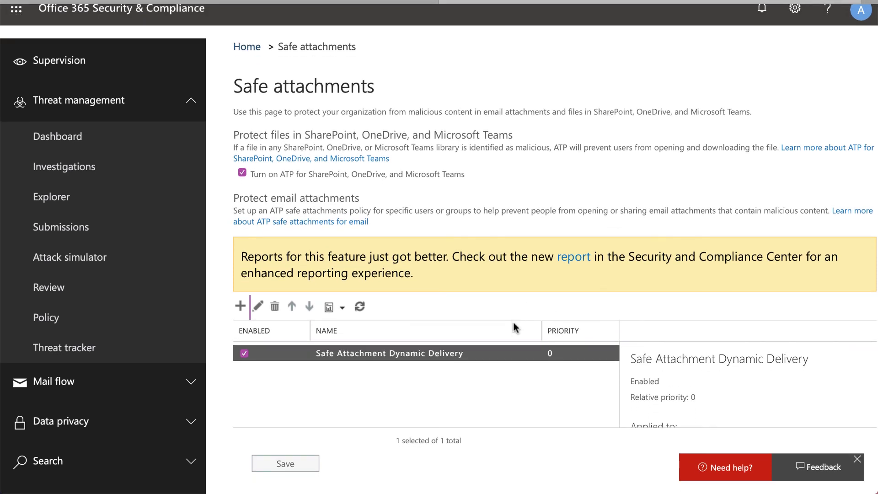
left_click(359, 321)
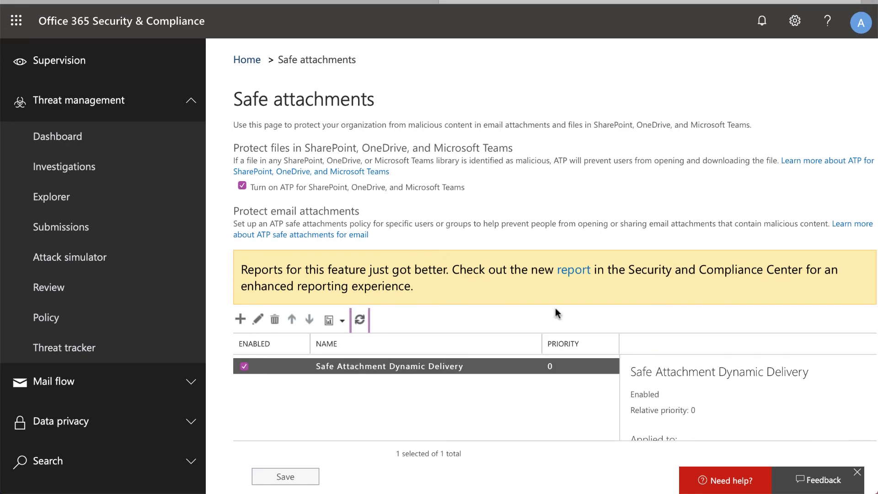
scroll(699, 405, "down", 8)
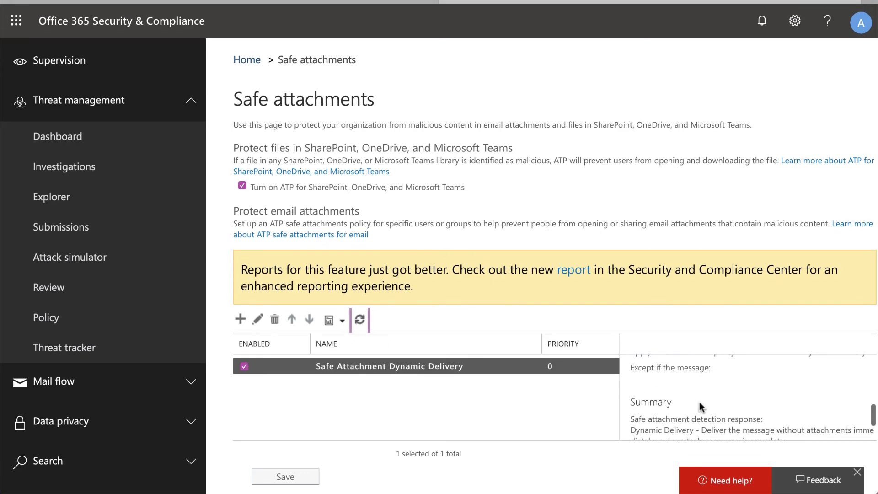